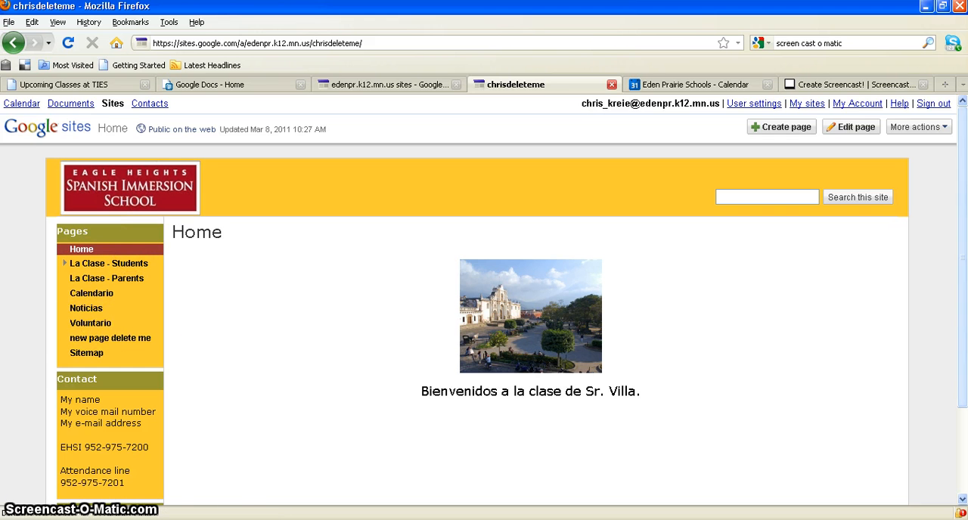
# Open the site's sidebar layout for editing and bring up the settings of its first navigation item
pyautogui.moveTo(959, 244); pyautogui.dragTo(964, 356)
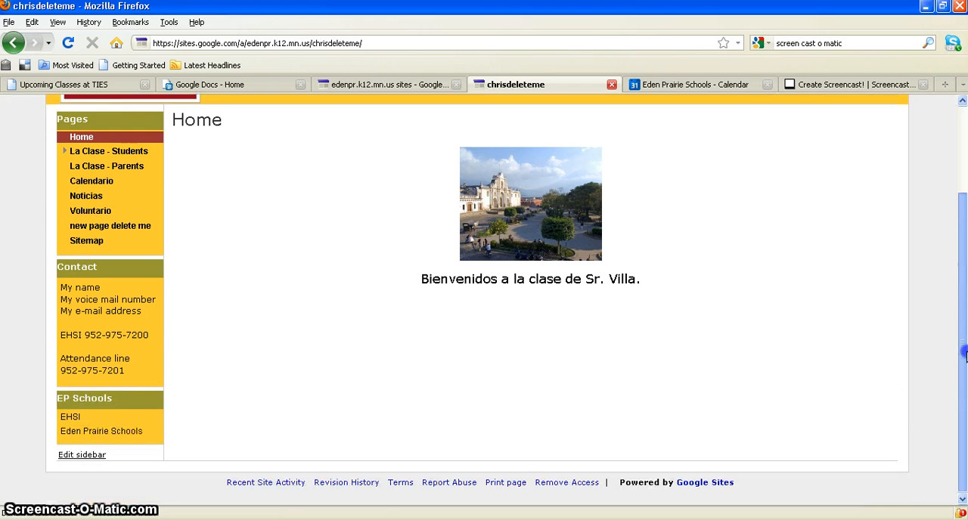
pyautogui.click(92, 458)
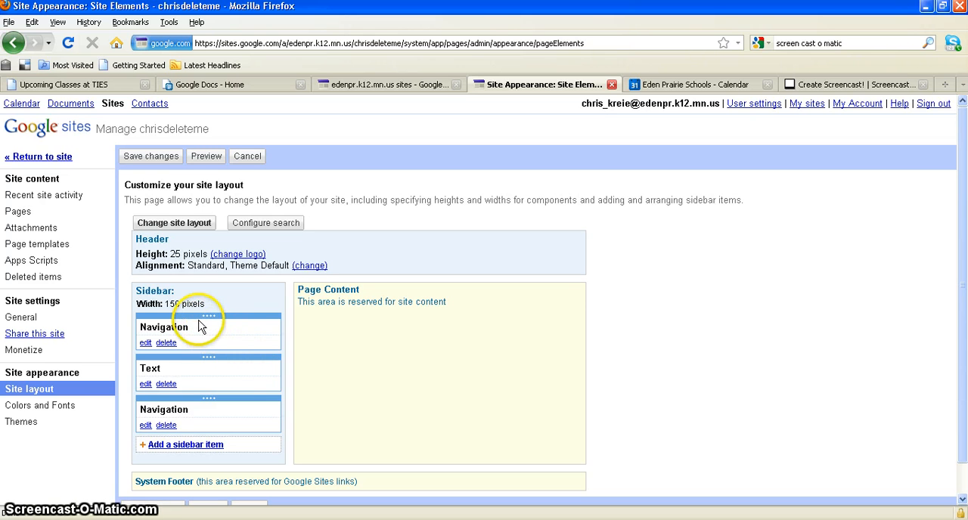
pyautogui.click(145, 342)
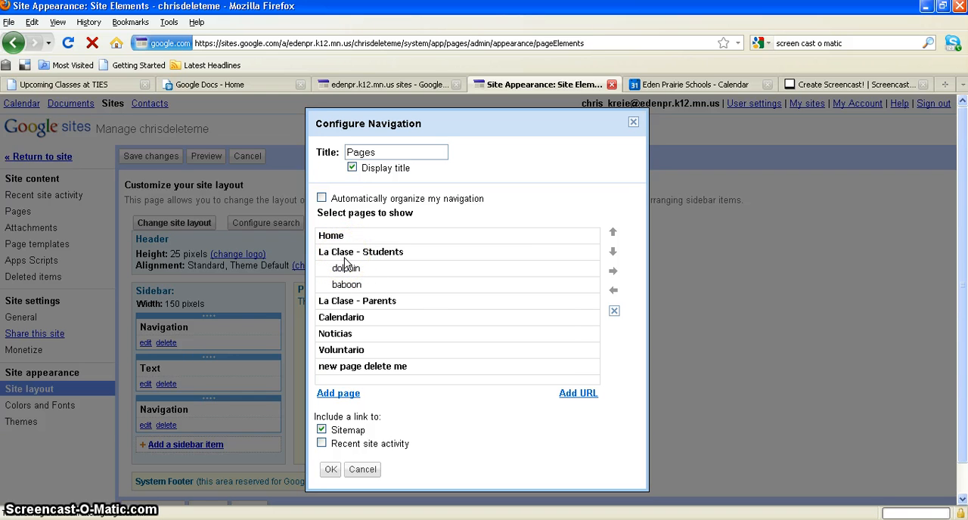
# Move Calendario up under La Clase - Students as a subpage, and return it below La Clase - Parents
pyautogui.click(386, 318)
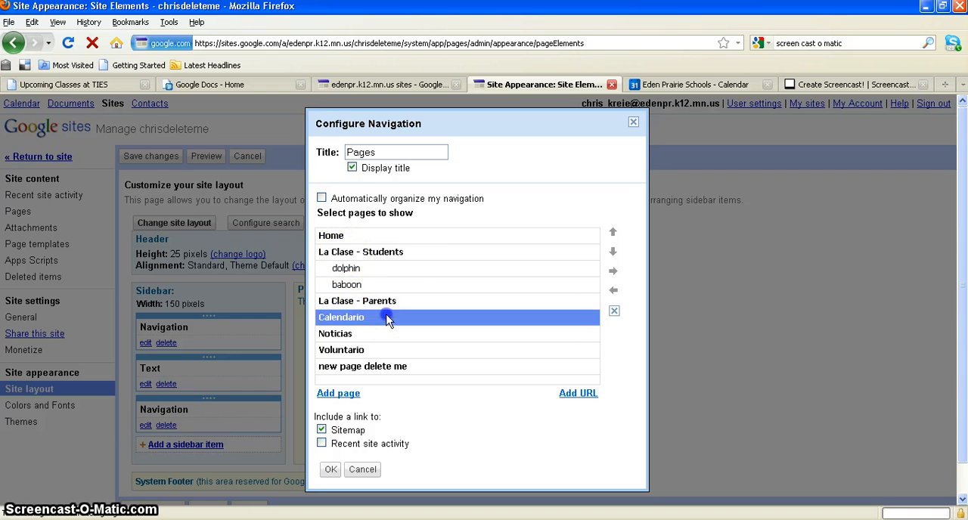
pyautogui.click(612, 233)
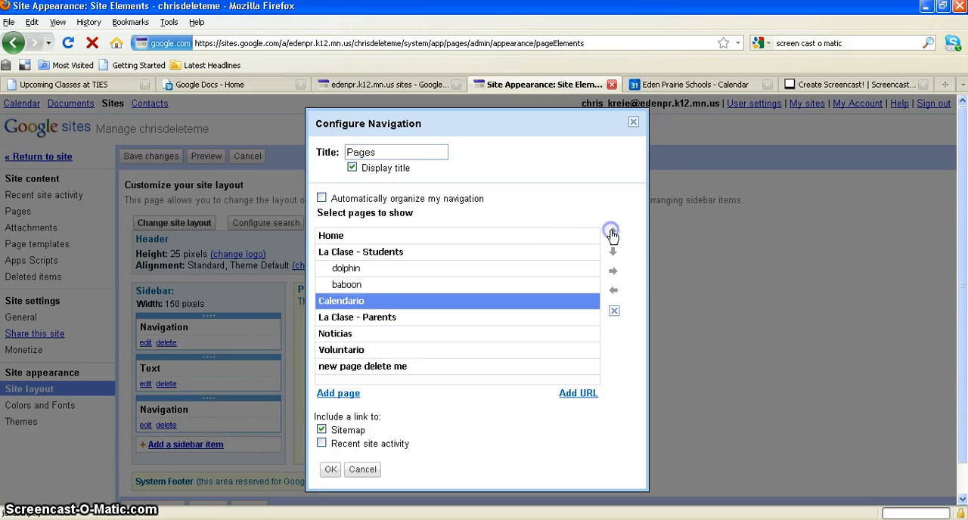
pyautogui.click(612, 235)
pyautogui.click(613, 252)
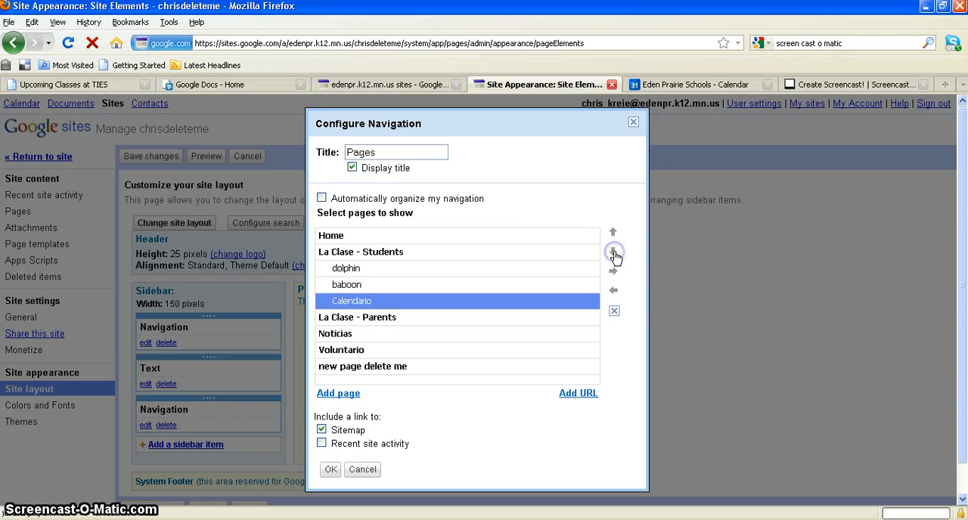
pyautogui.click(613, 253)
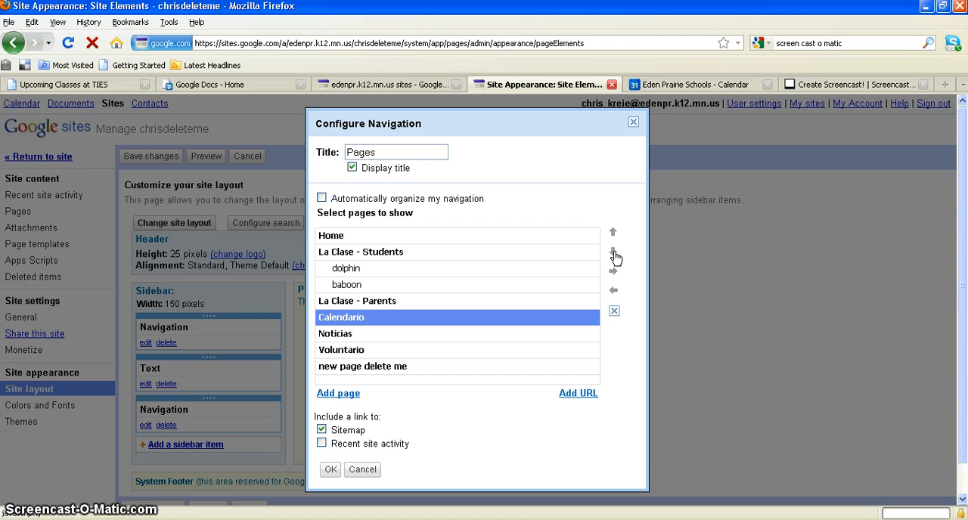
# Move the dolphin subpage below baboon, and put it back above baboon
pyautogui.click(390, 273)
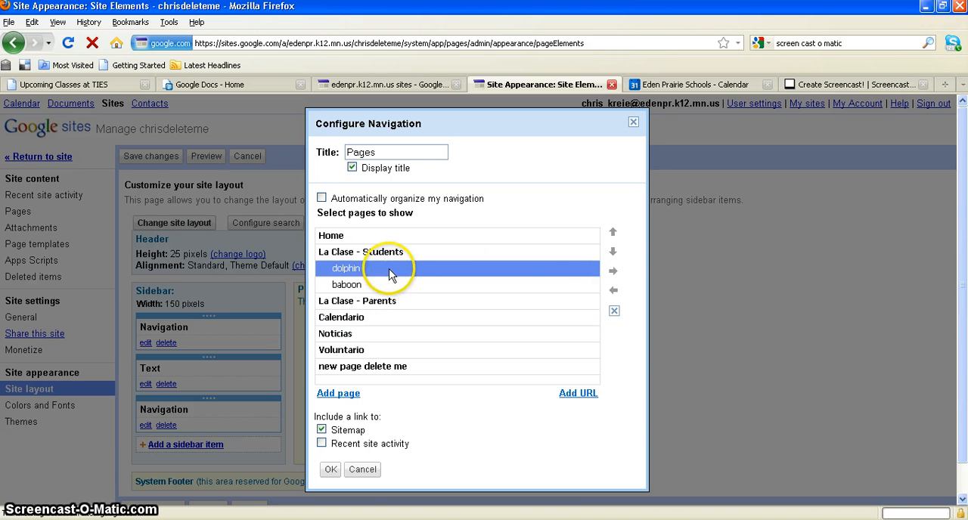
pyautogui.click(613, 253)
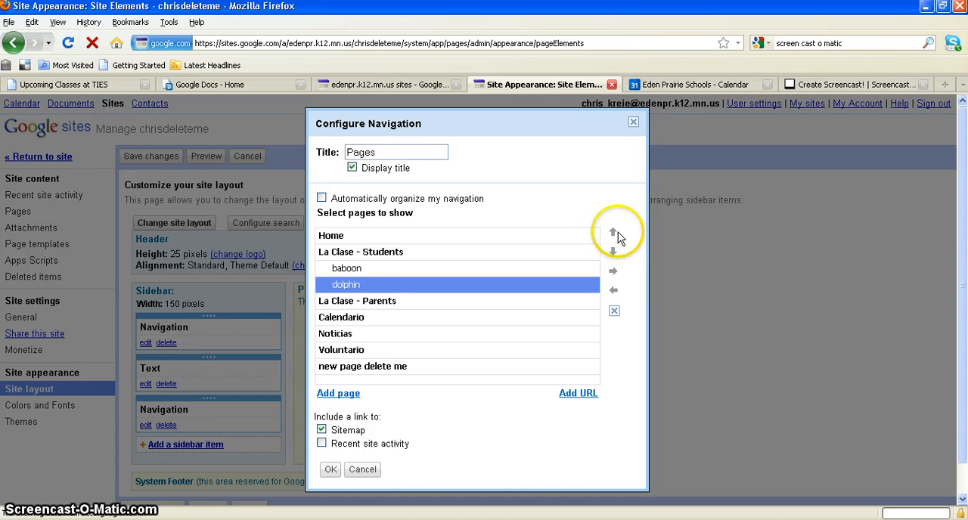
pyautogui.click(613, 234)
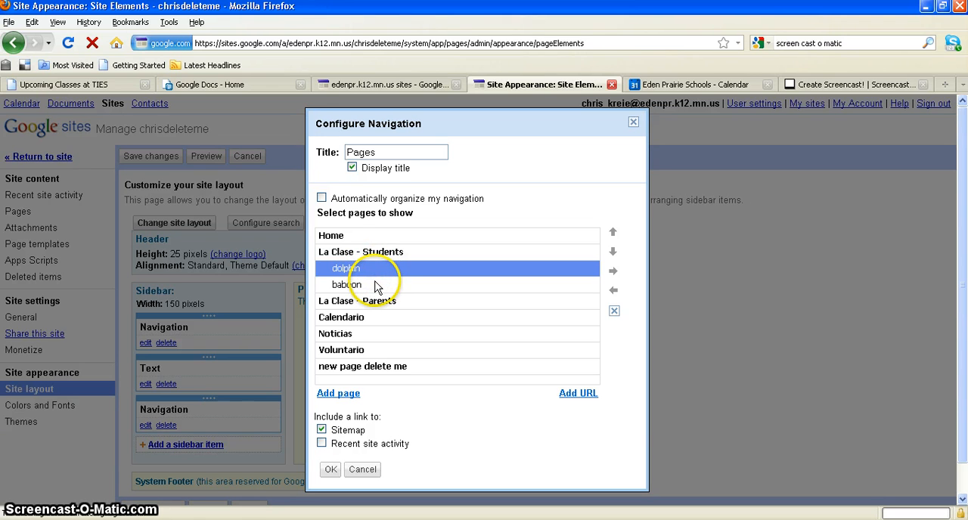
# Add the chickadee page from La Clase - Students to the navigation list
pyautogui.click(336, 394)
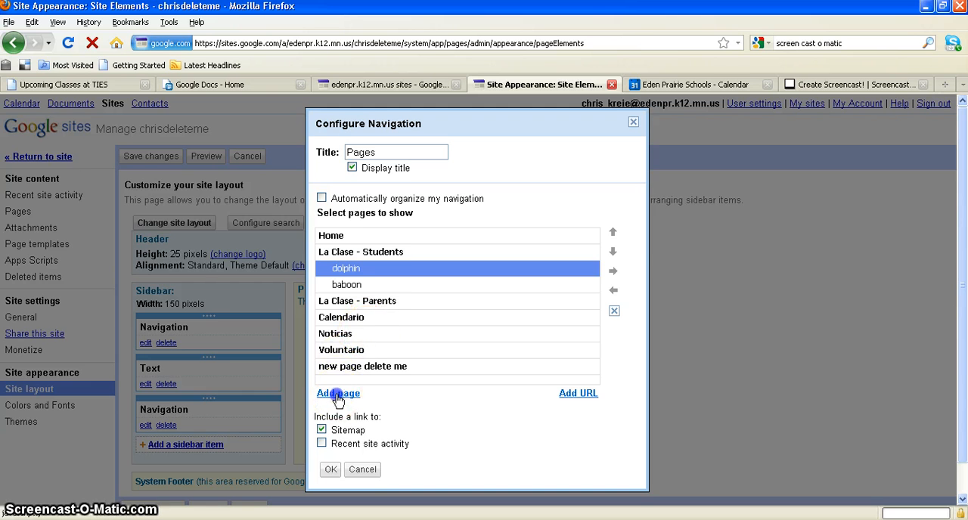
pyautogui.moveTo(961, 196); pyautogui.dragTo(961, 243)
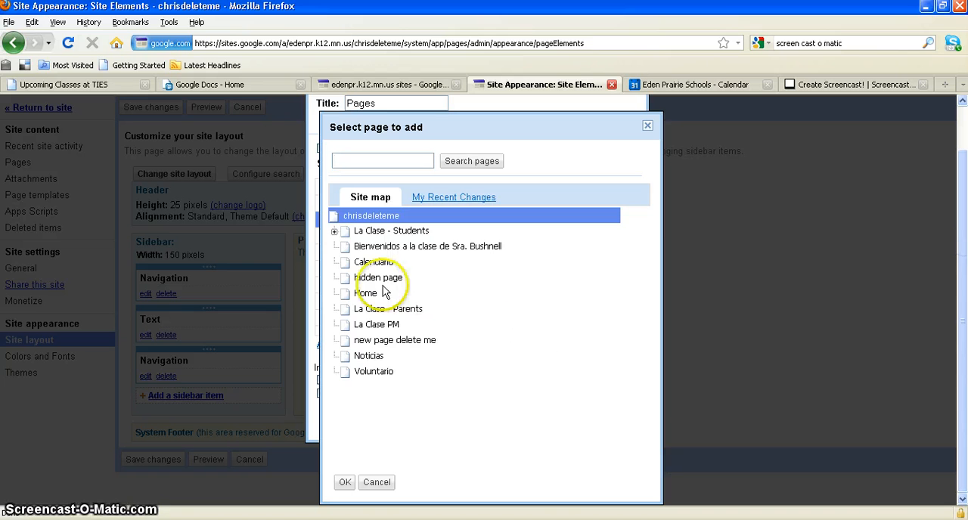
pyautogui.click(334, 232)
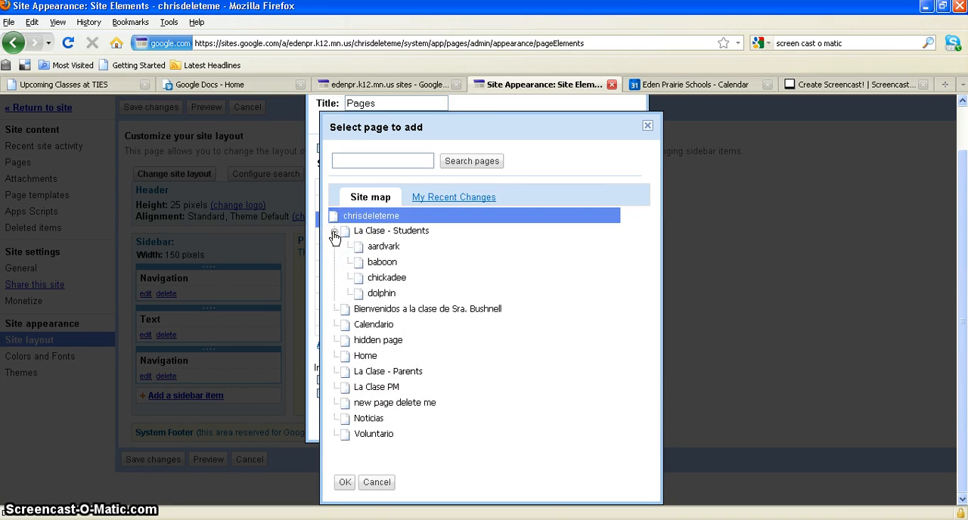
pyautogui.click(387, 278)
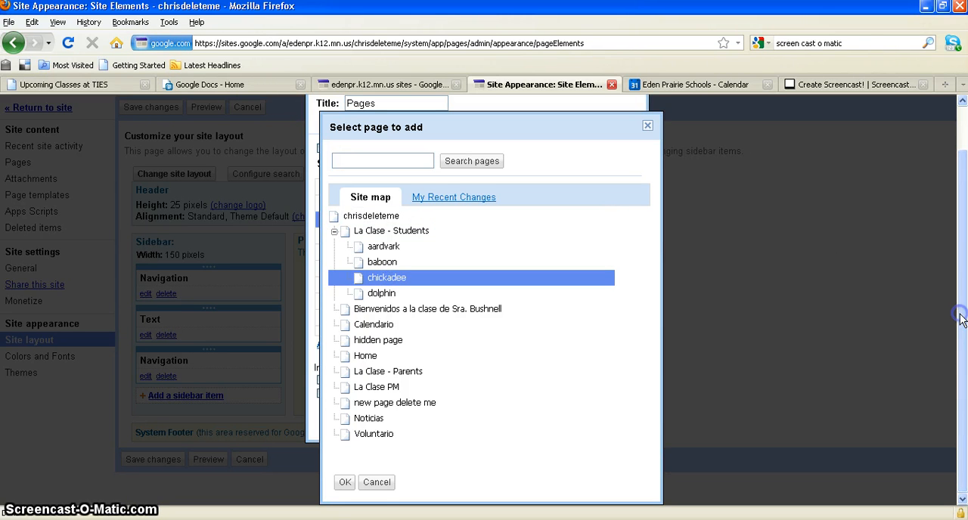
pyautogui.click(345, 483)
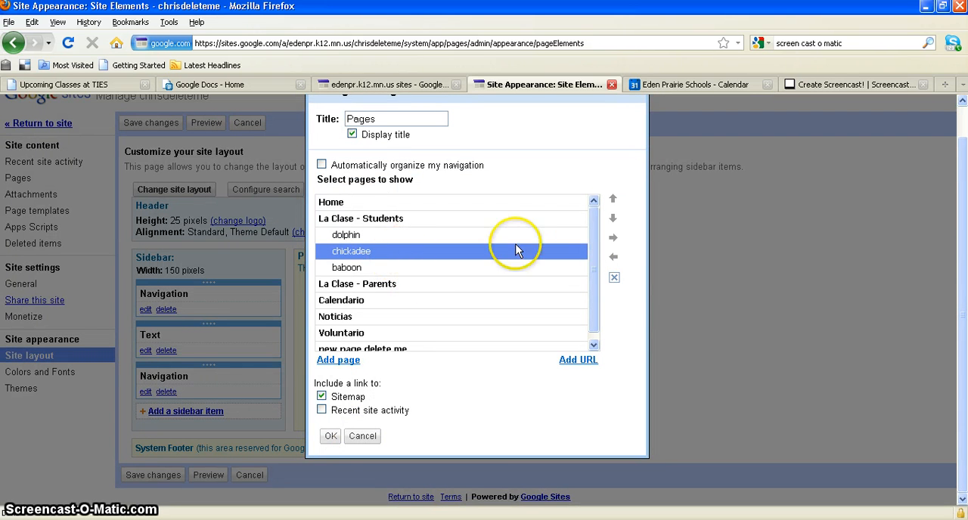
# Try outdenting chickadee and baboon to top-level pages, and nest both under La Clase - Students again
pyautogui.click(613, 201)
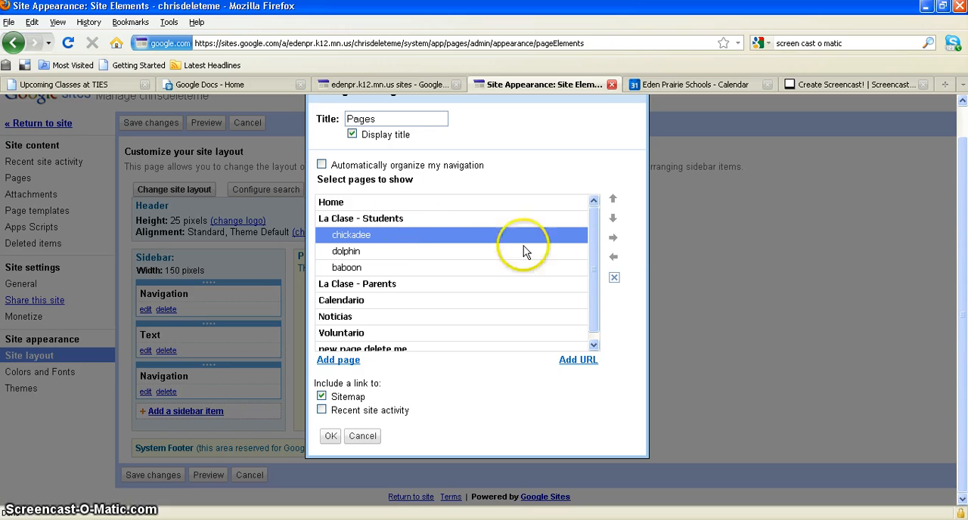
pyautogui.click(614, 259)
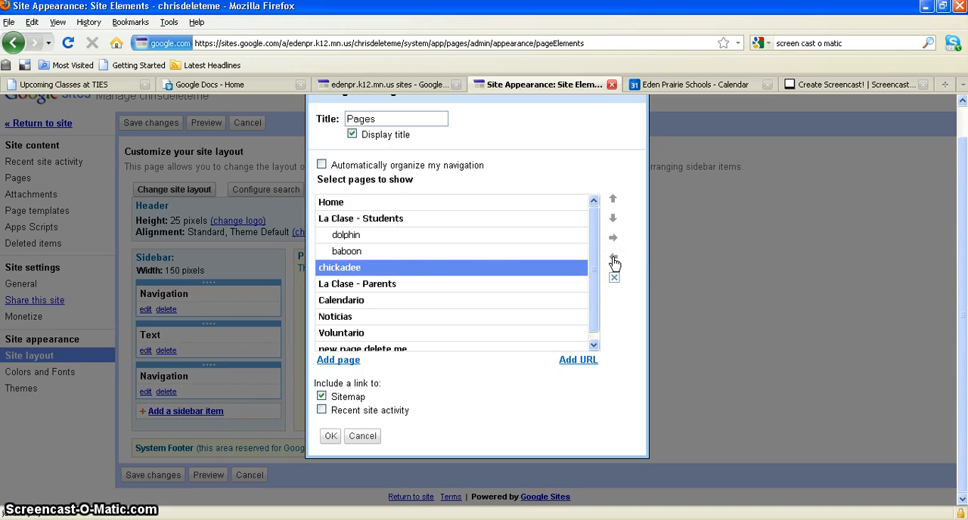
pyautogui.click(410, 251)
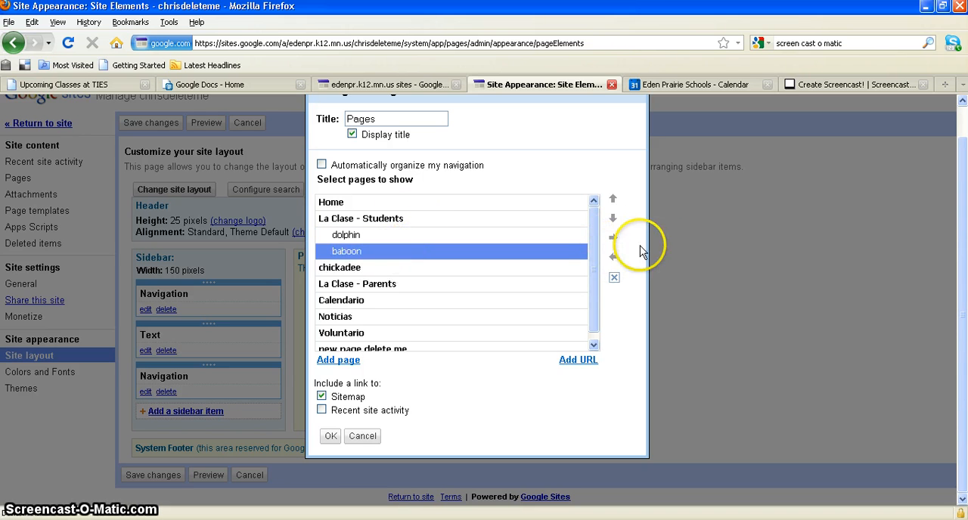
pyautogui.click(613, 257)
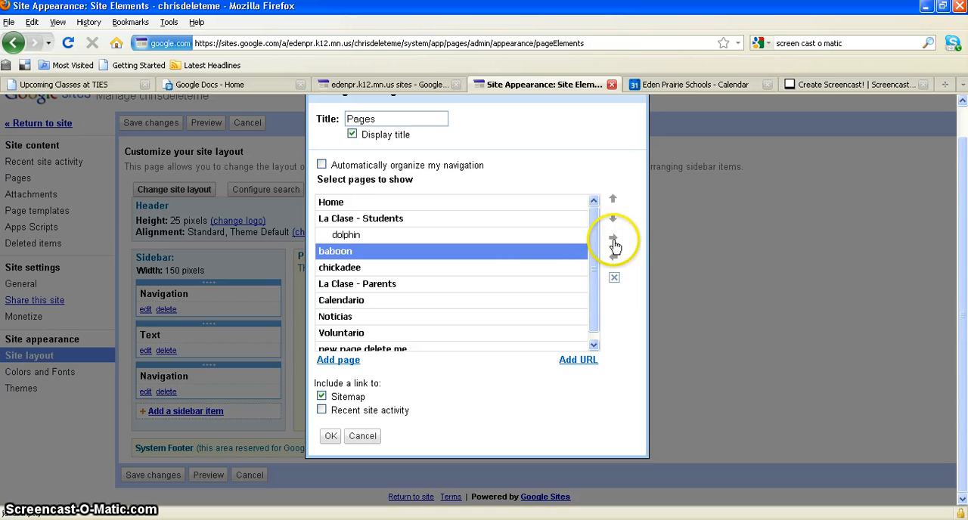
pyautogui.click(613, 239)
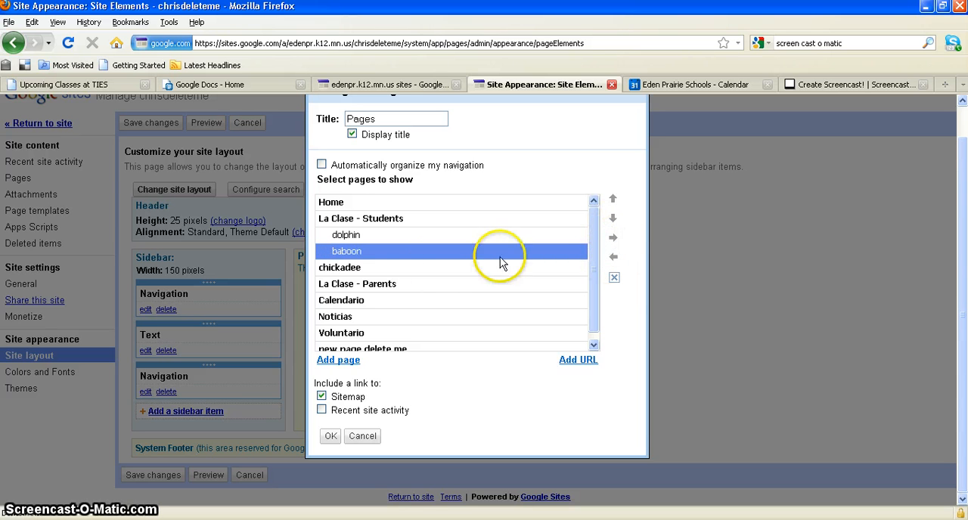
pyautogui.click(418, 268)
pyautogui.click(612, 239)
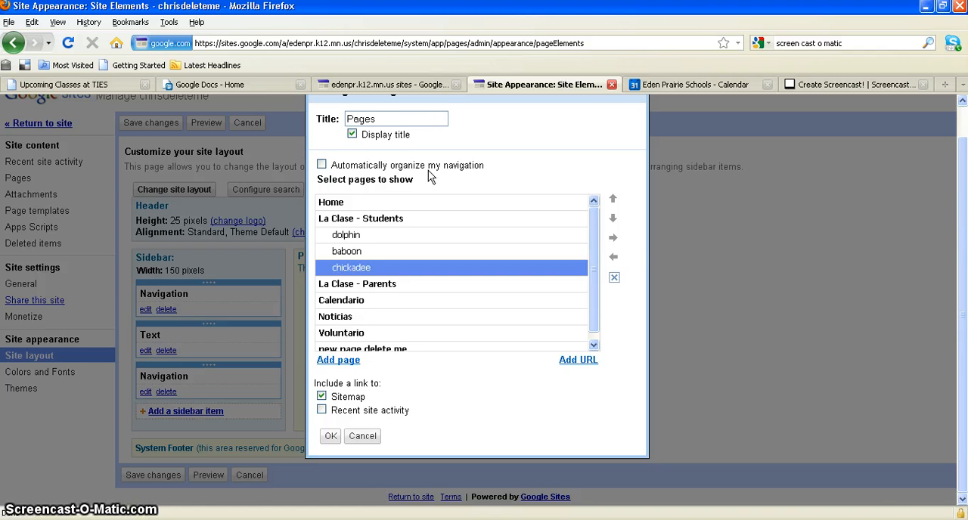
# Discard the navigation changes and return to the site's home page
pyautogui.hotkey('ctrl', '-')
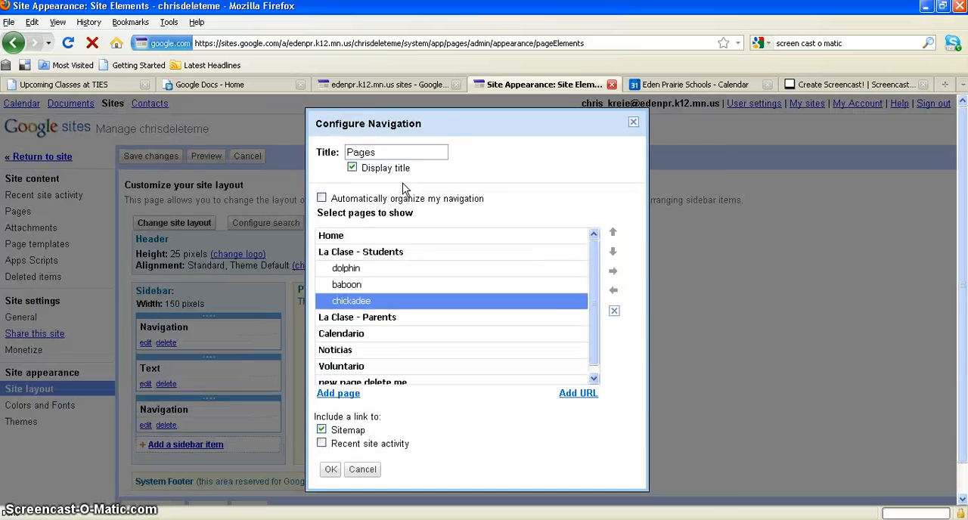
pyautogui.hotkey('ctrl', '+')
pyautogui.hotkey('ctrl', '+')
pyautogui.hotkey('ctrl', '-')
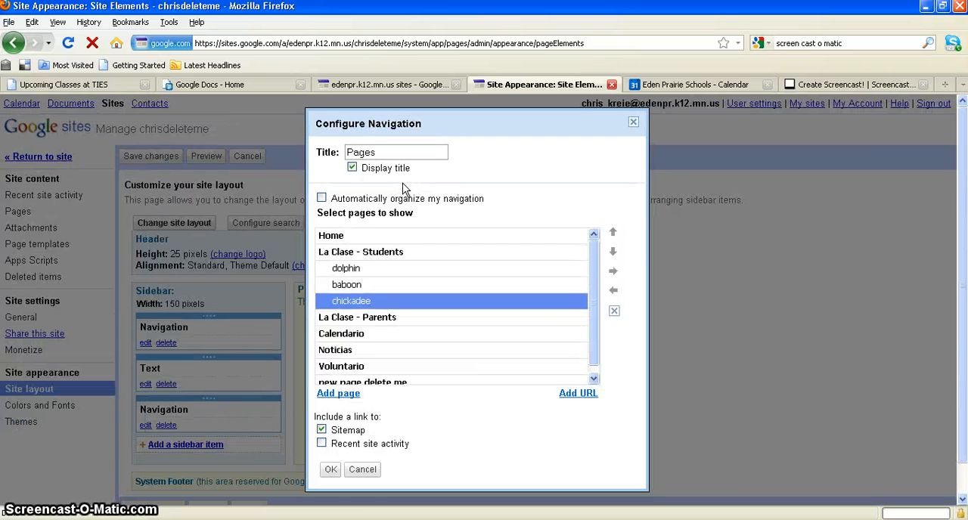
pyautogui.click(362, 470)
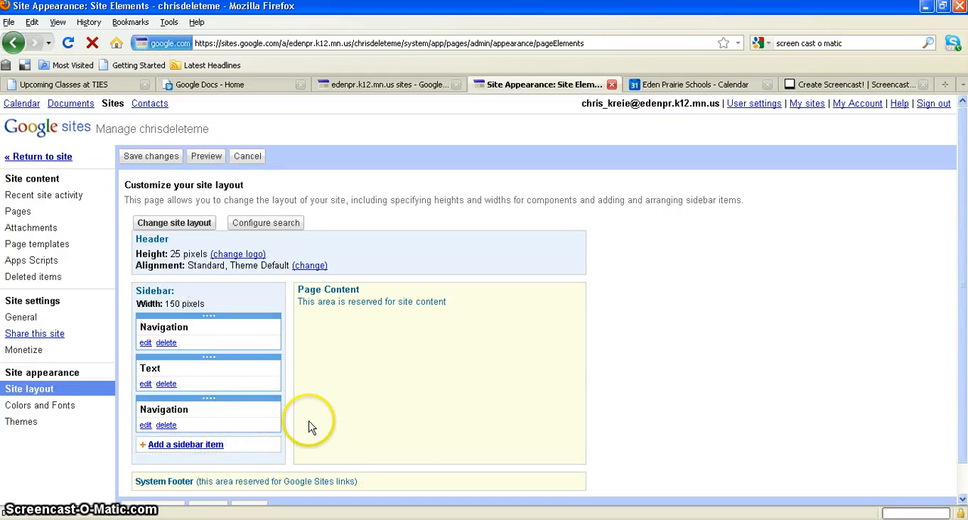
pyautogui.click(43, 157)
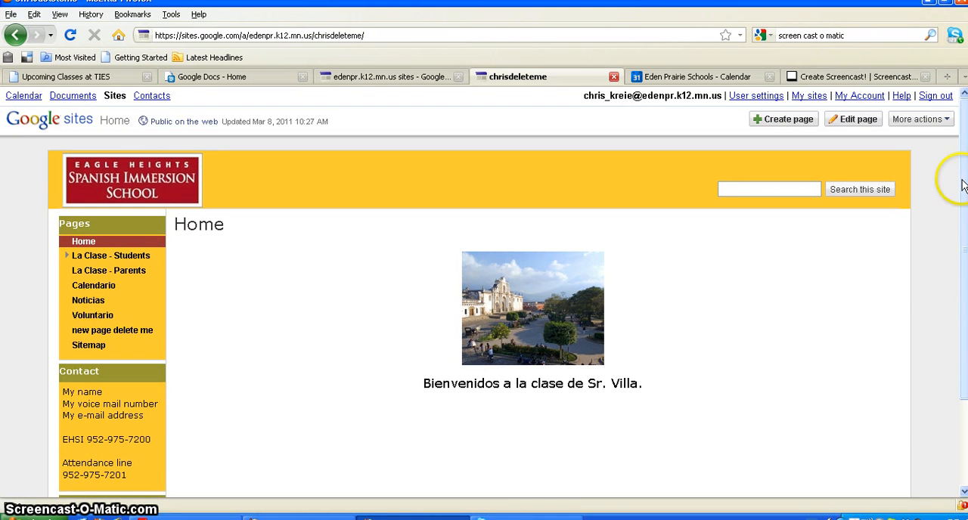
# Reopen the sidebar for editing and bring up the first navigation item's page list
pyautogui.scroll(-3, 948, 178)
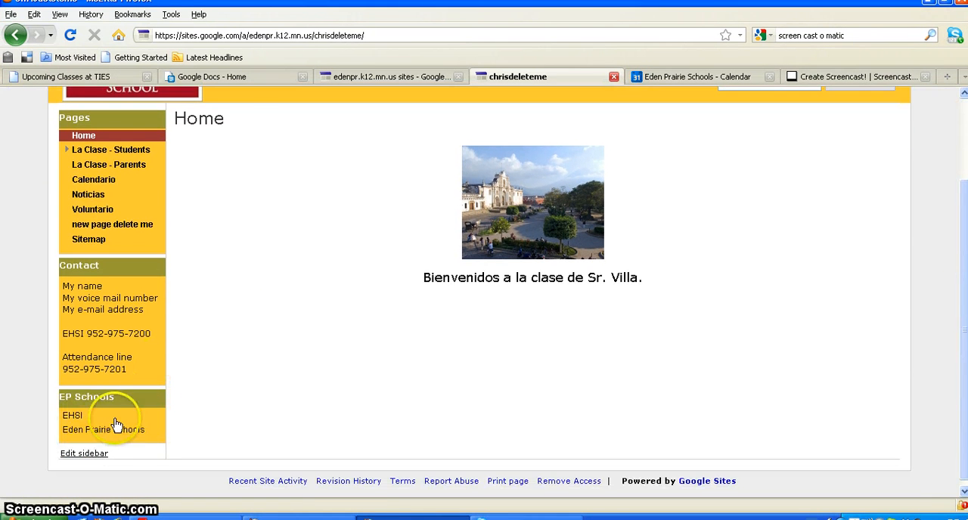
pyautogui.click(85, 454)
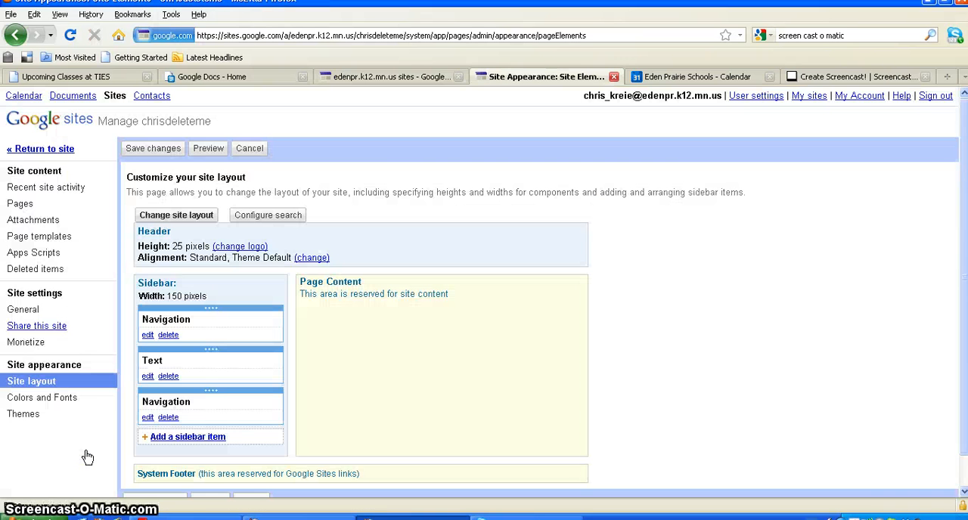
pyautogui.click(148, 336)
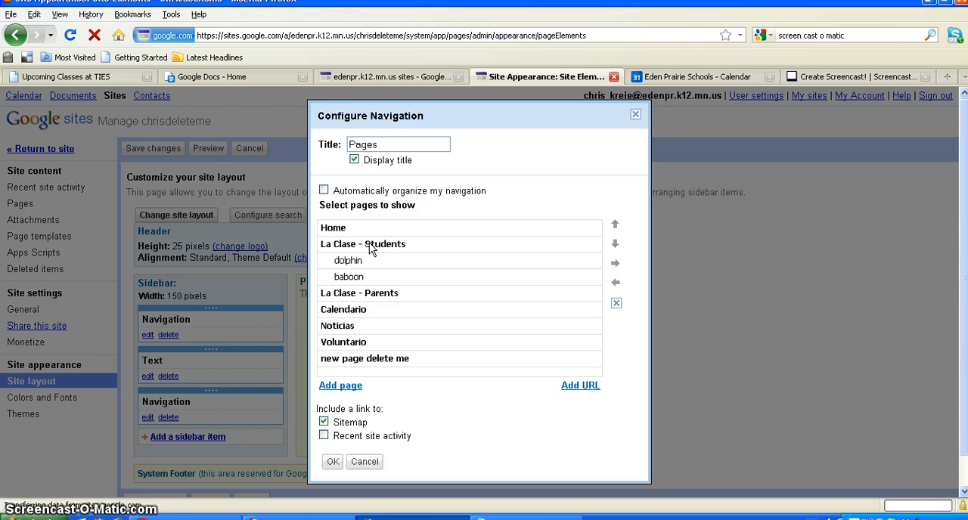
# Add the aardvark page from La Clase - Students to the navigation list
pyautogui.click(340, 385)
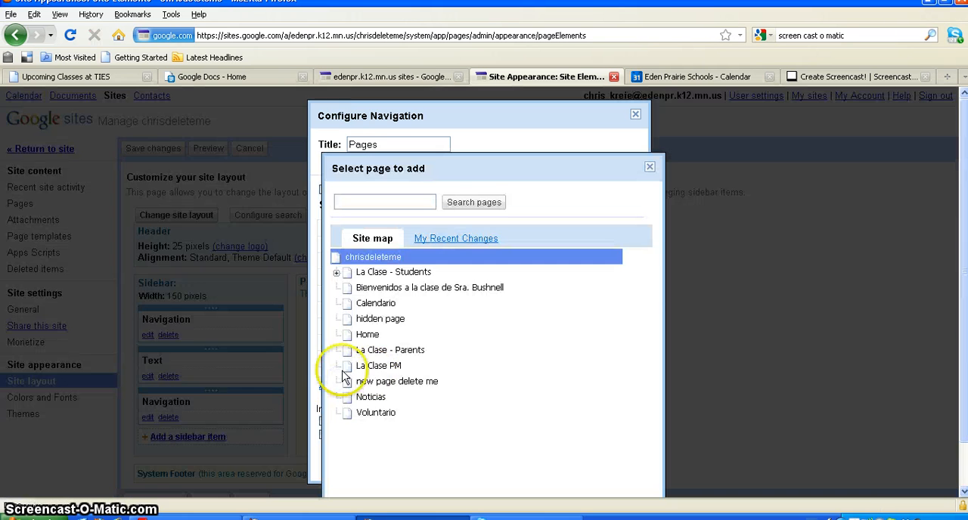
pyautogui.click(337, 273)
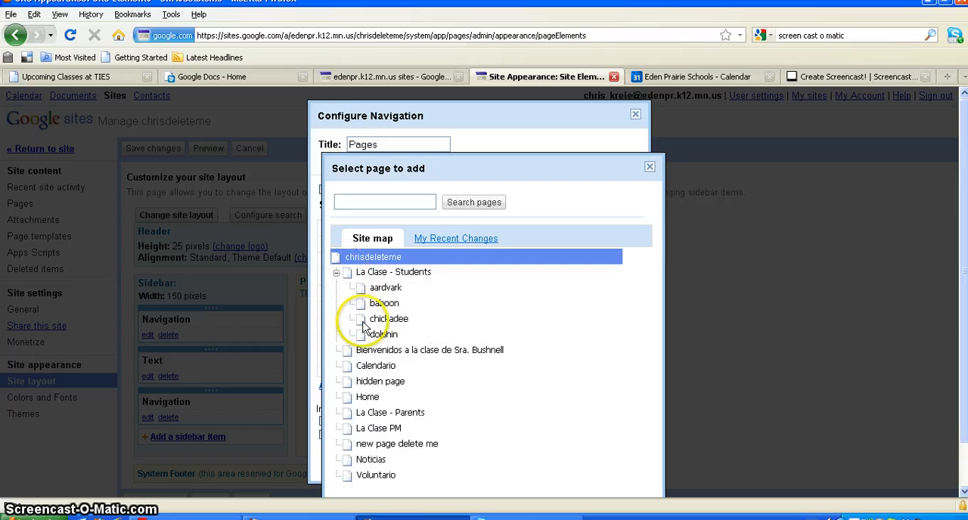
pyautogui.click(387, 293)
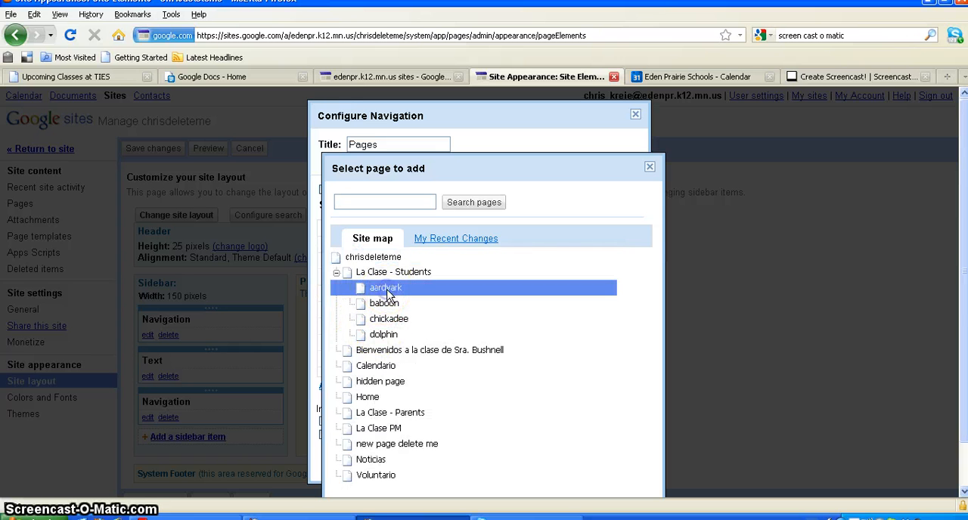
pyautogui.scroll(-1, 964, 270)
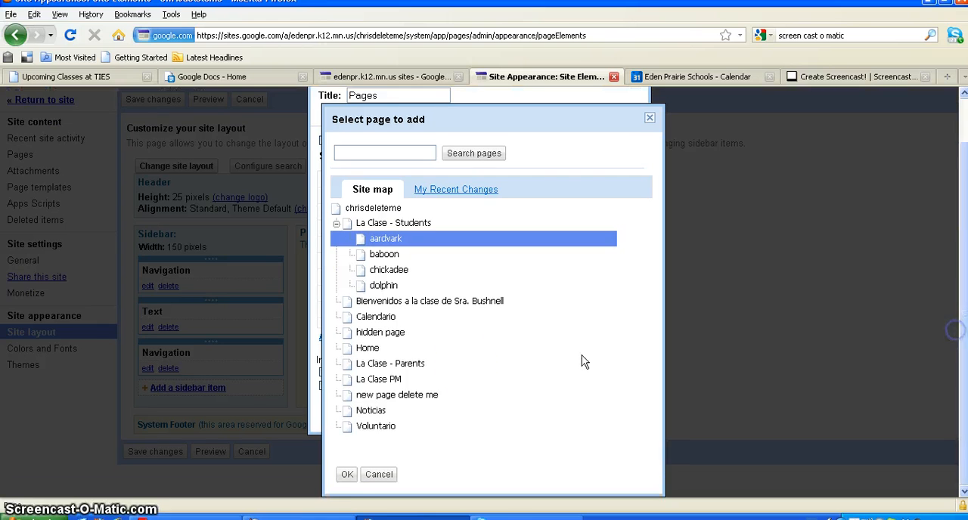
pyautogui.click(337, 476)
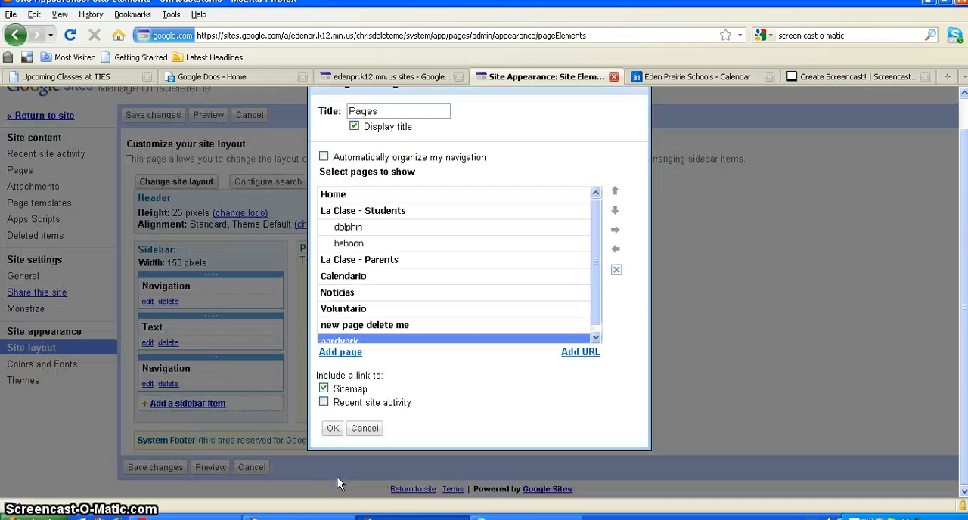
# Move aardvark up below baboon and indent it as a subpage of La Clase - Students
pyautogui.click(596, 337)
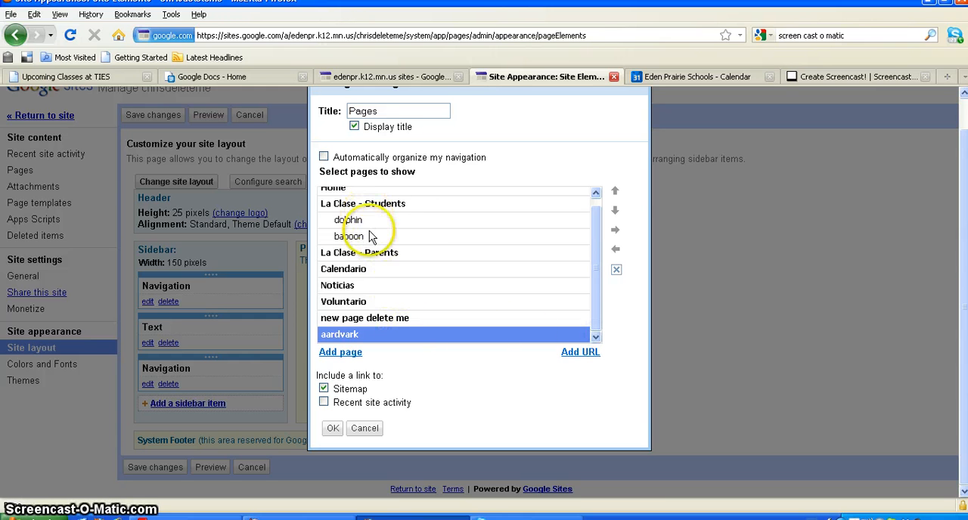
pyautogui.click(615, 193)
pyautogui.click(616, 193)
pyautogui.click(615, 194)
pyautogui.click(615, 195)
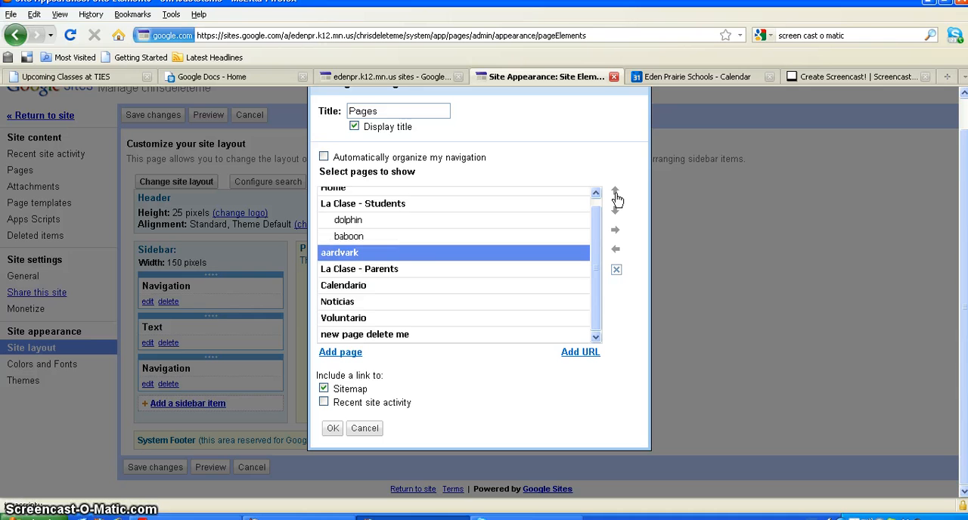
pyautogui.click(615, 231)
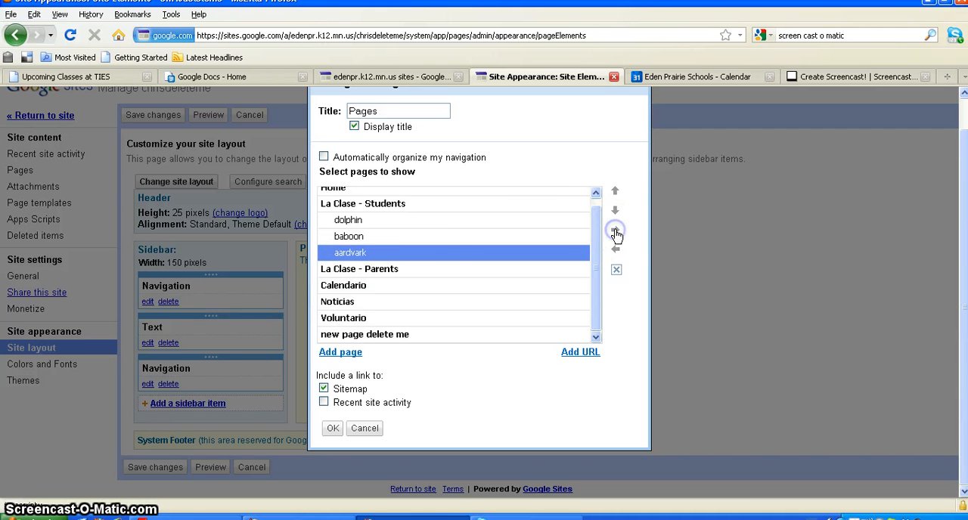
# Save the sidebar navigation changes and check the La Clase - Students subpages on the live site
pyautogui.click(333, 428)
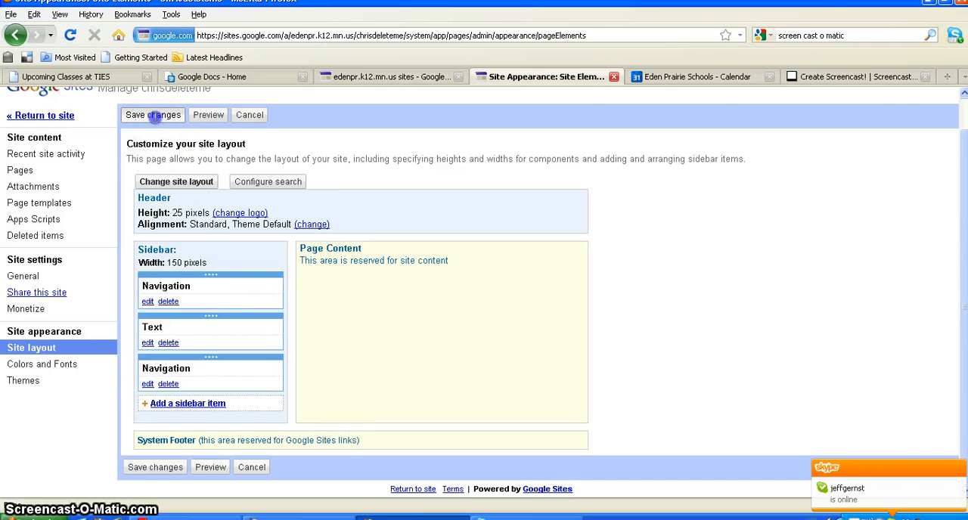
pyautogui.click(152, 114)
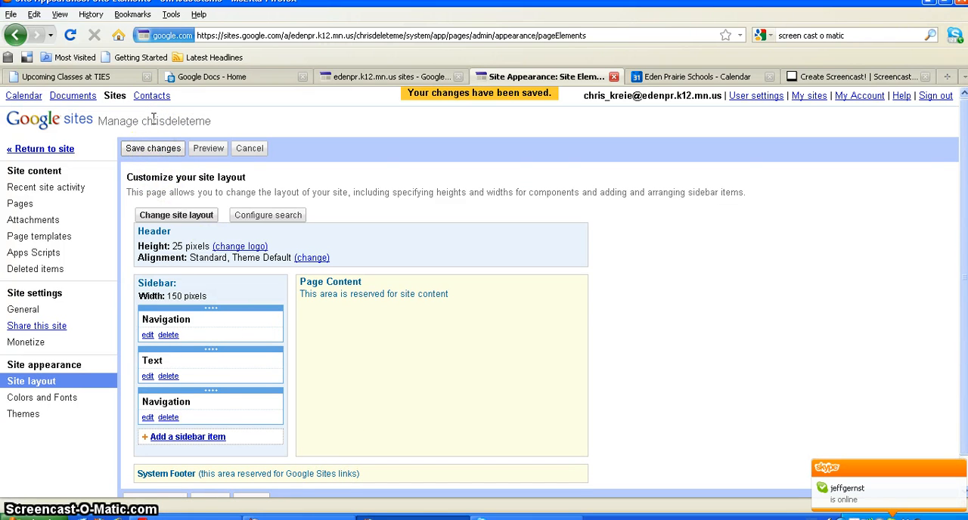
pyautogui.click(51, 151)
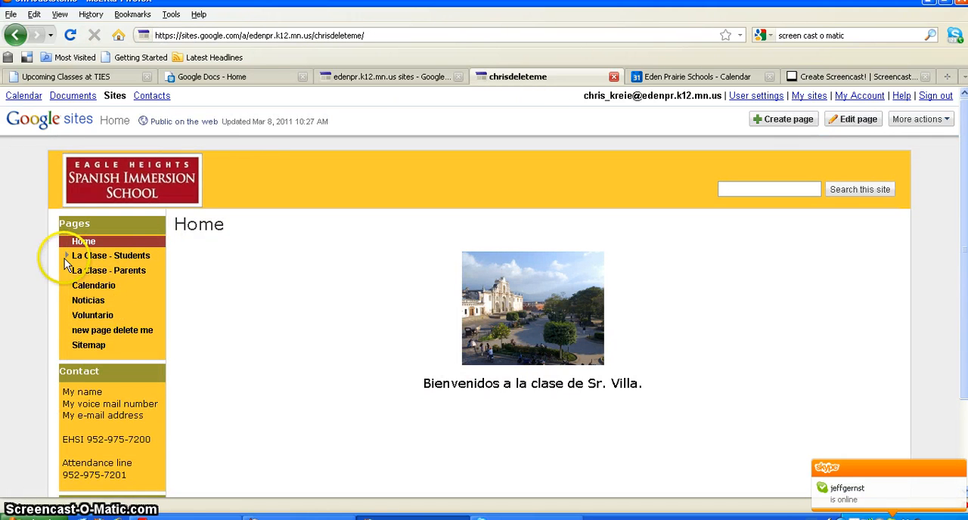
pyautogui.click(66, 256)
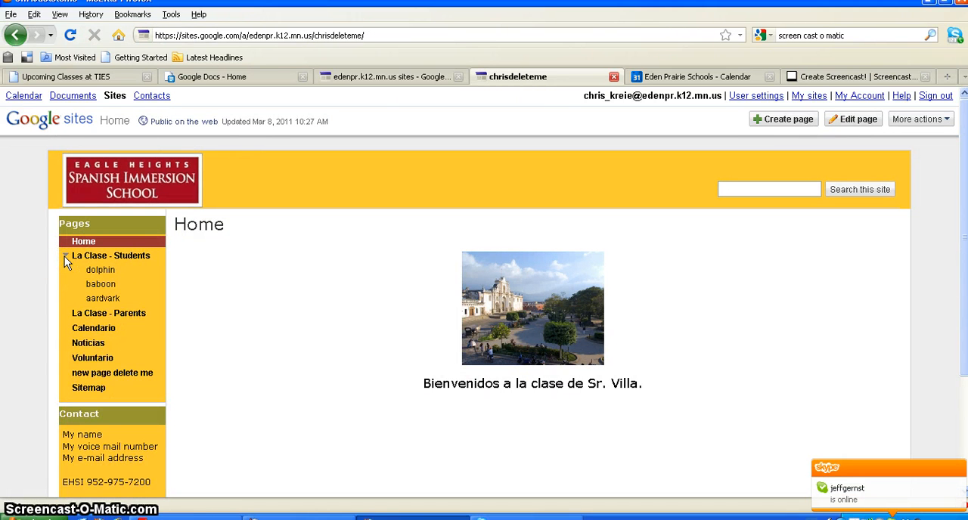